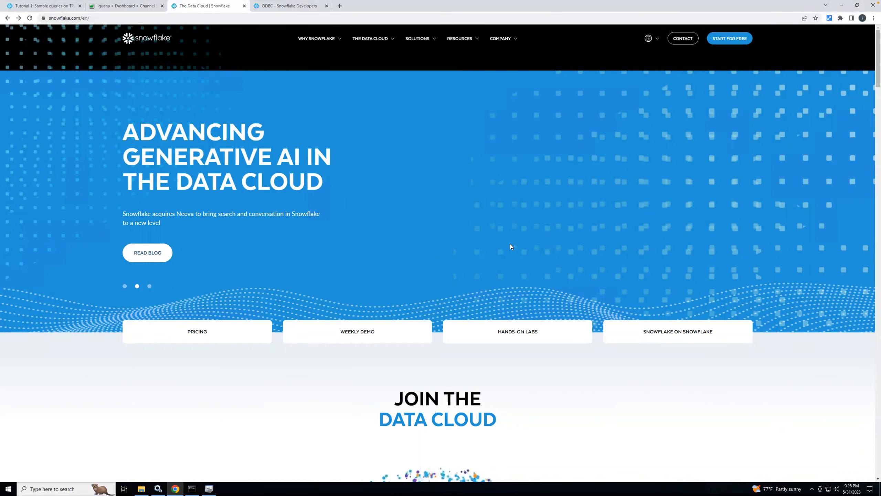
Step: Look at the Snowflake ODBC driver download page and open the 30-day free trial sign-up form from the Snowflake home page
{"action": "key", "text": "ctrl+Tab"}
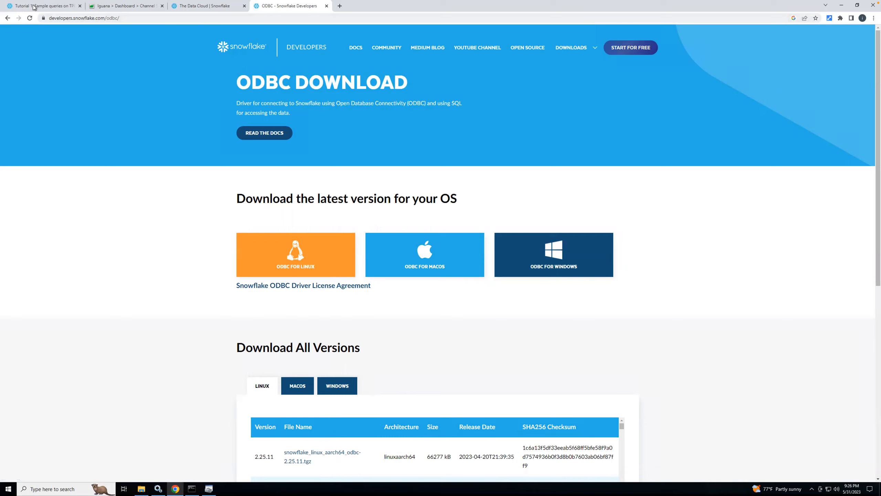
{"action": "left_click", "coordinate": [184, 7]}
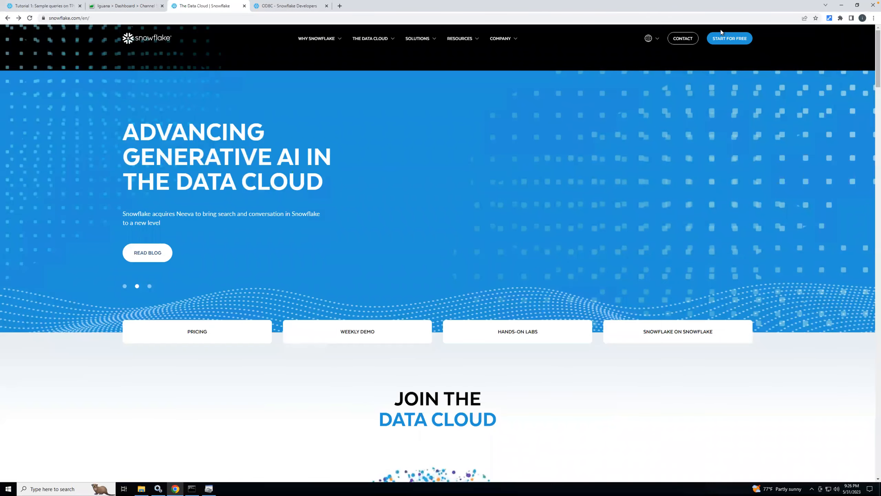
{"action": "left_click", "coordinate": [728, 39]}
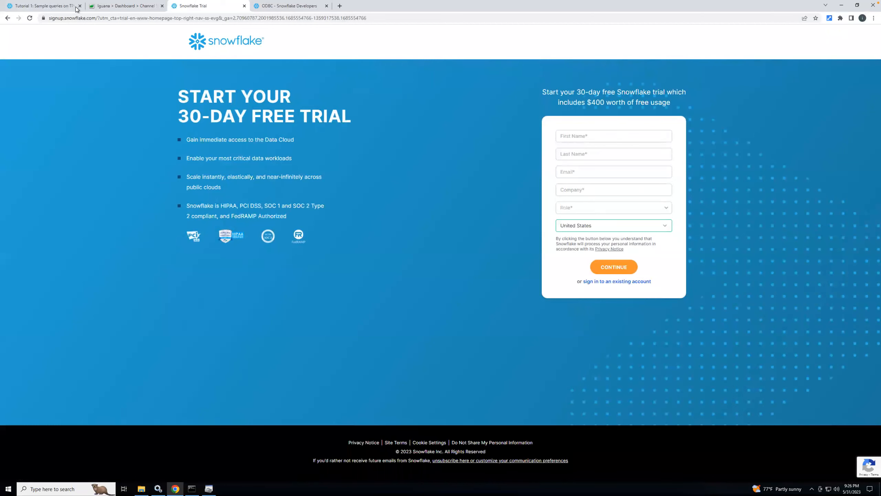
Step: Copy the account URL from the account details in the Snowflake web console
{"action": "left_click", "coordinate": [46, 6]}
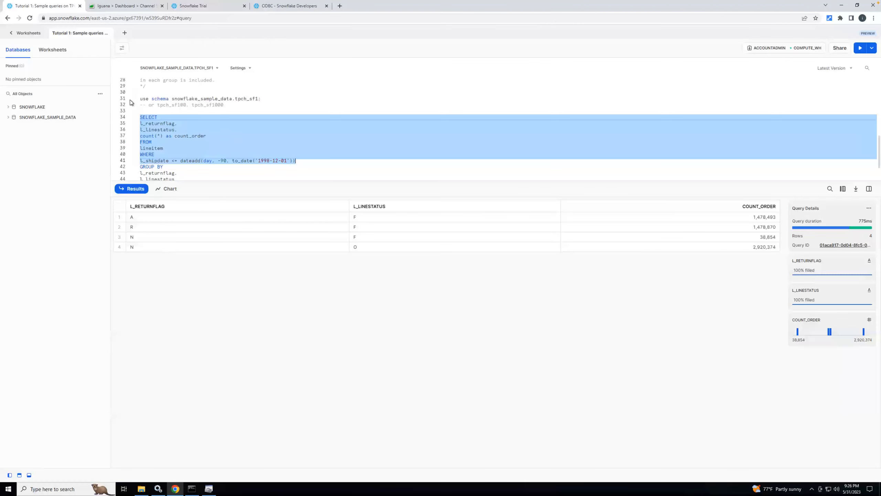
{"action": "left_click", "coordinate": [27, 33]}
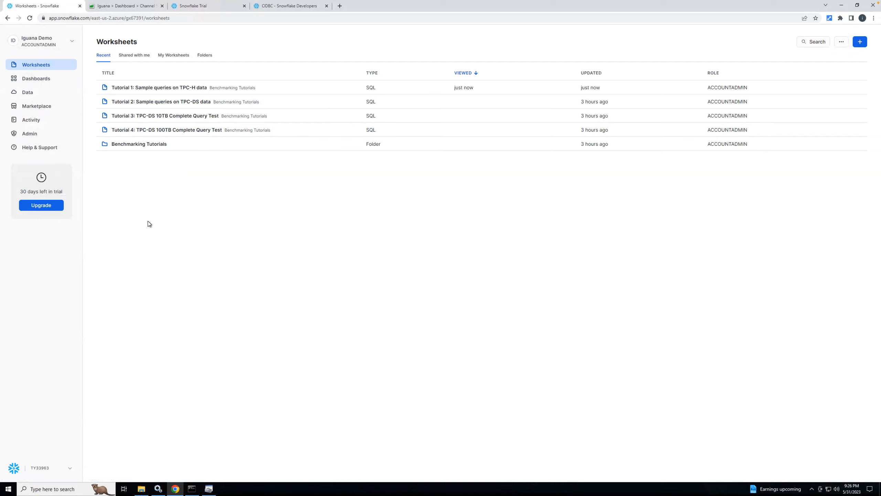
{"action": "left_click", "coordinate": [29, 133]}
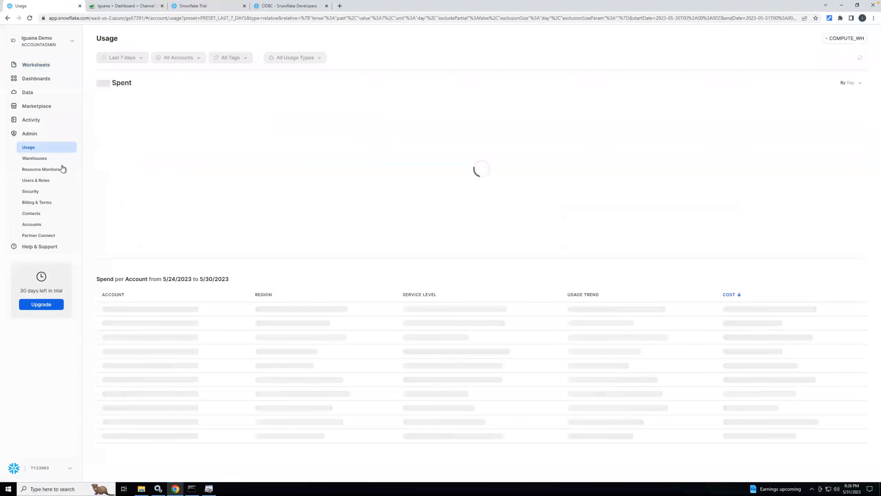
{"action": "left_click", "coordinate": [69, 471]}
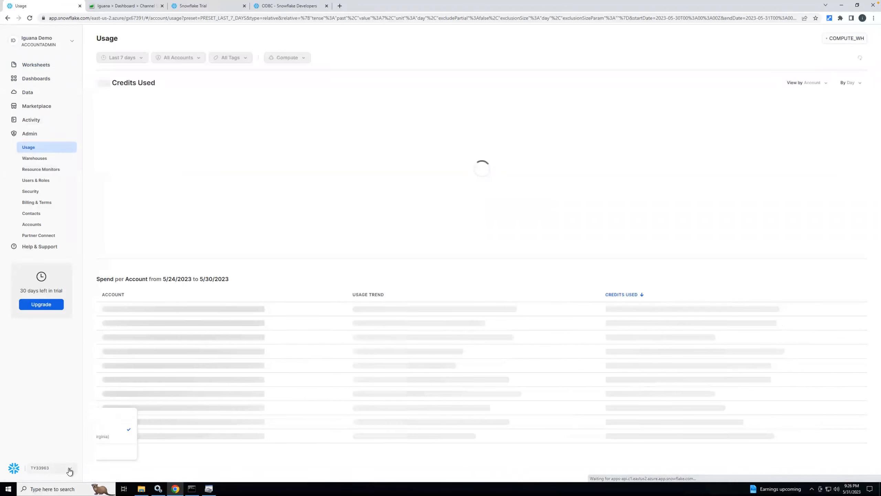
{"action": "mouse_move", "coordinate": [42, 431]}
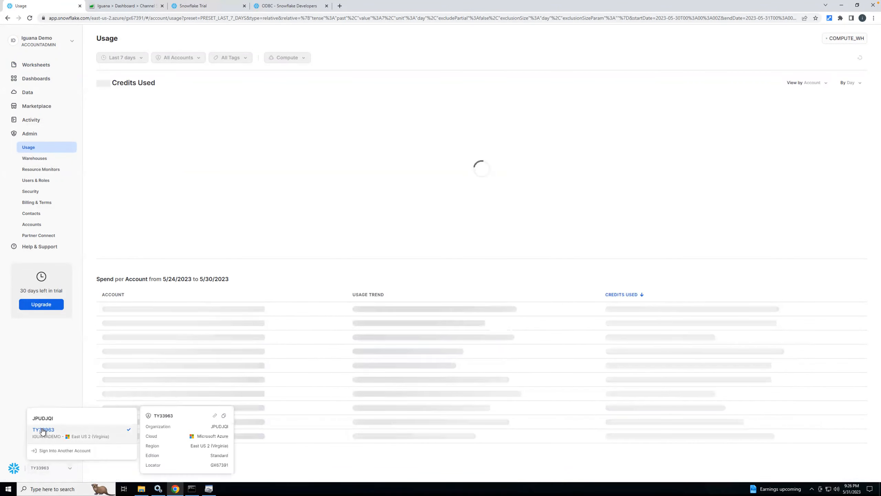
{"action": "left_click", "coordinate": [215, 416]}
Step: Paste the account URL into a new browser tab's address and highlight its account, region and cloud portion
{"action": "left_click", "coordinate": [340, 6]}
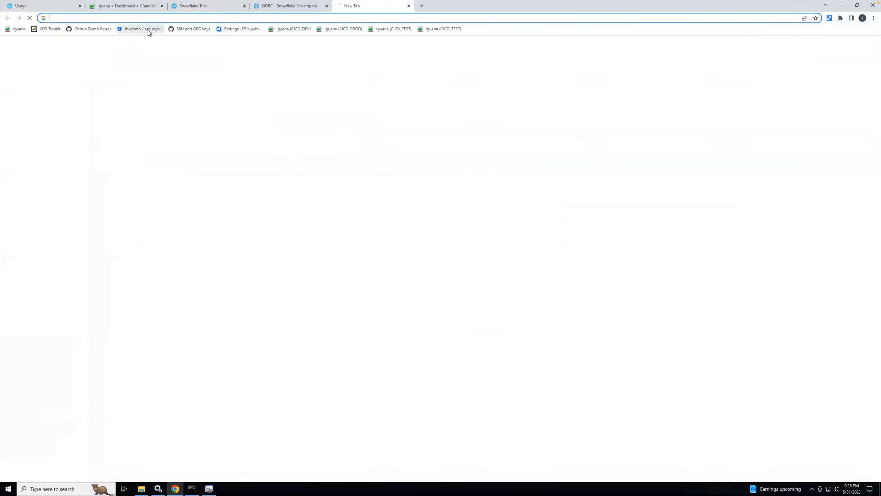
{"action": "type", "text": "https://gx67391.east-us-2.azure.snowflakecomputing.com"}
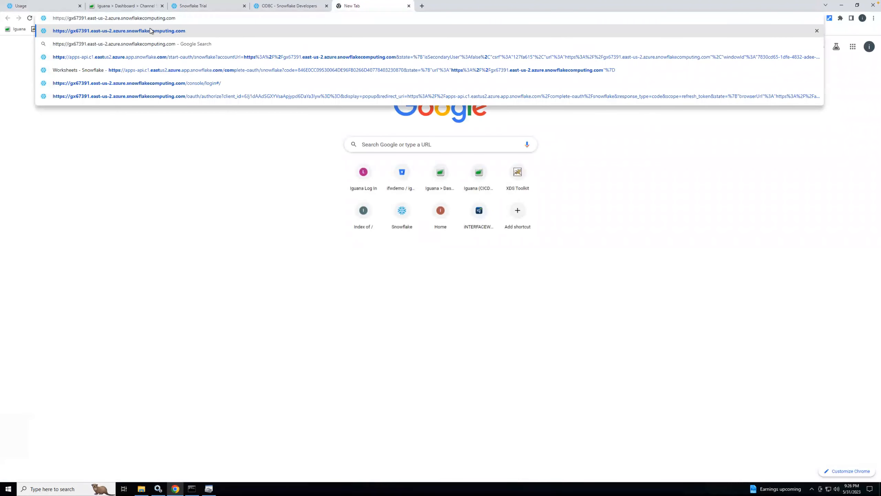
{"action": "left_click_drag", "start_coordinate": [69, 17], "coordinate": [122, 16]}
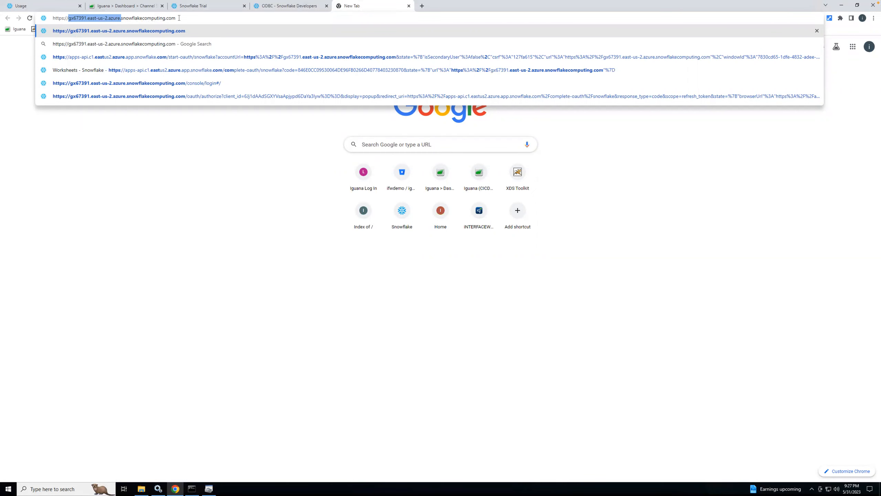
Step: Open the TEST user's details in the Snowflake account and examine its default warehouse and default role
{"action": "left_click", "coordinate": [38, 8]}
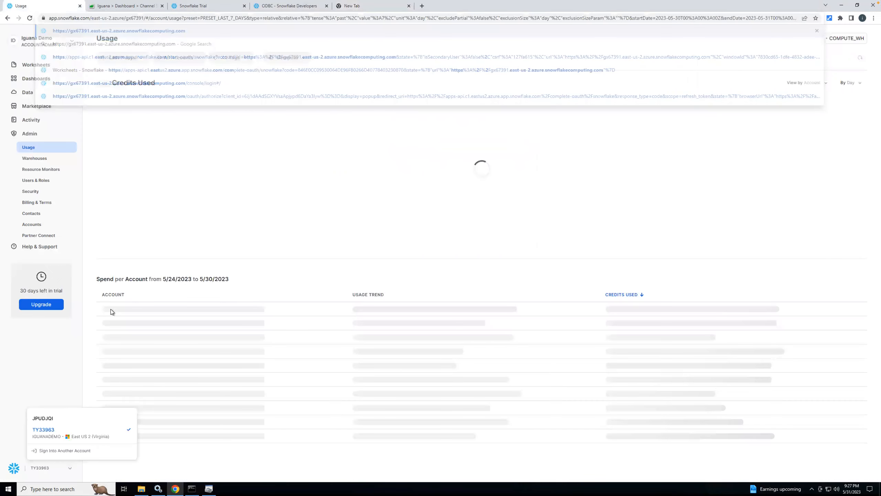
{"action": "left_click", "coordinate": [36, 180]}
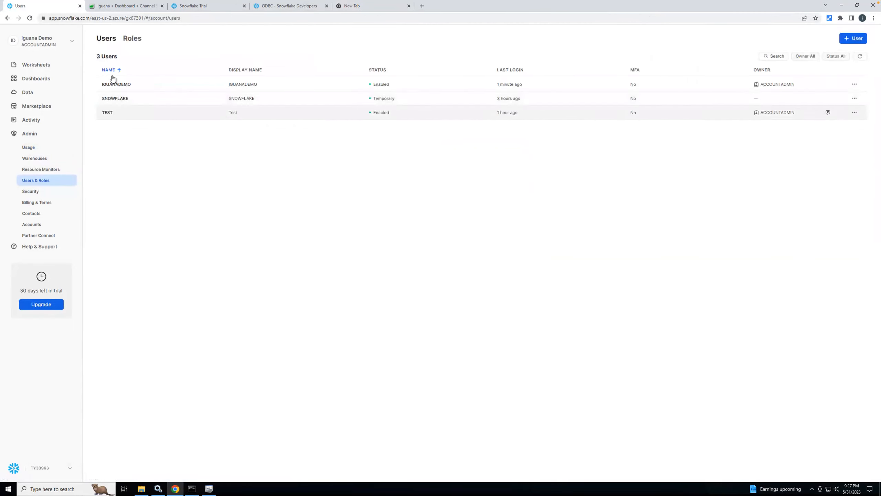
{"action": "left_click", "coordinate": [110, 114]}
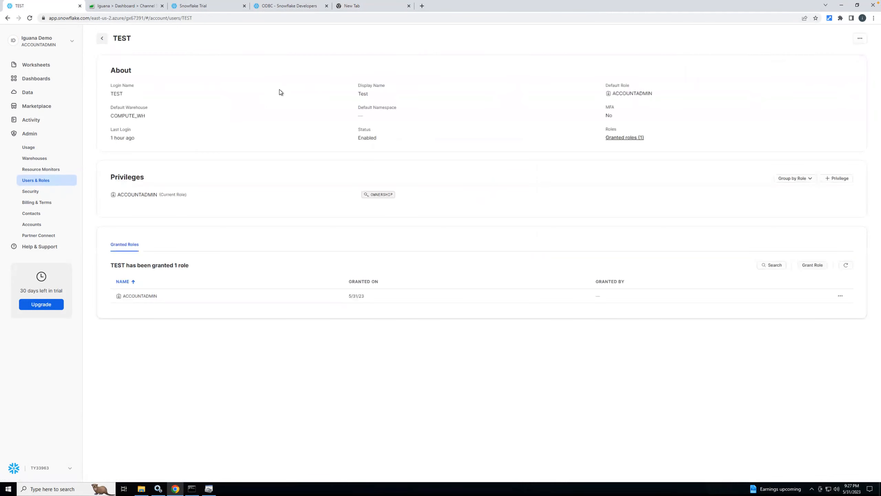
{"action": "mouse_move", "coordinate": [111, 117]}
{"action": "mouse_move", "coordinate": [621, 94]}
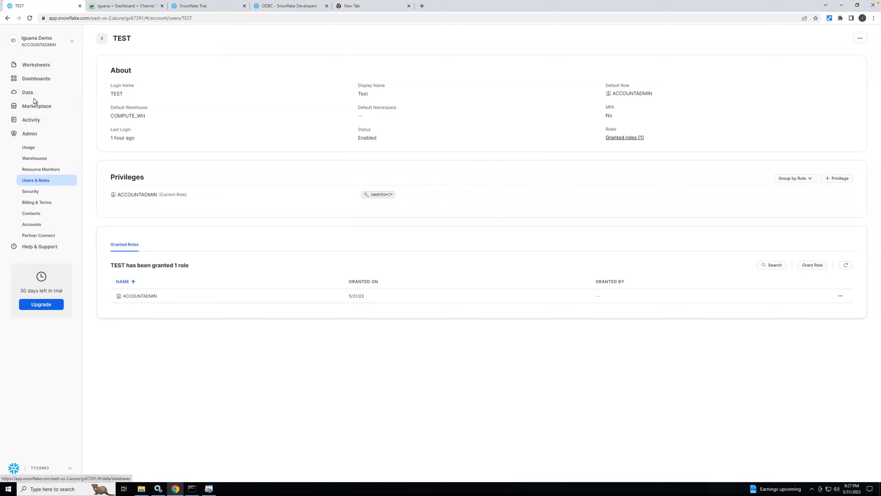
Step: Run the complete SELECT query in the "Tutorial 1: Sample queries on TPC-H data" worksheet and check its database and schema choices
{"action": "left_click", "coordinate": [39, 65]}
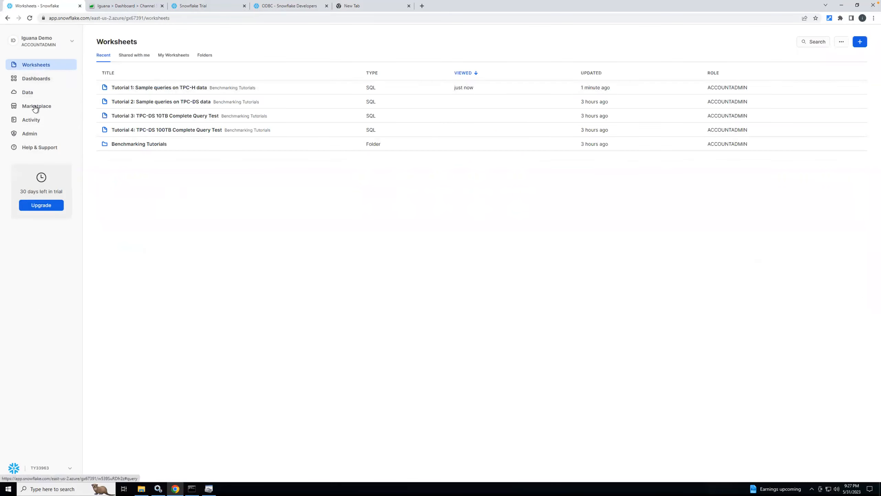
{"action": "left_click", "coordinate": [156, 88]}
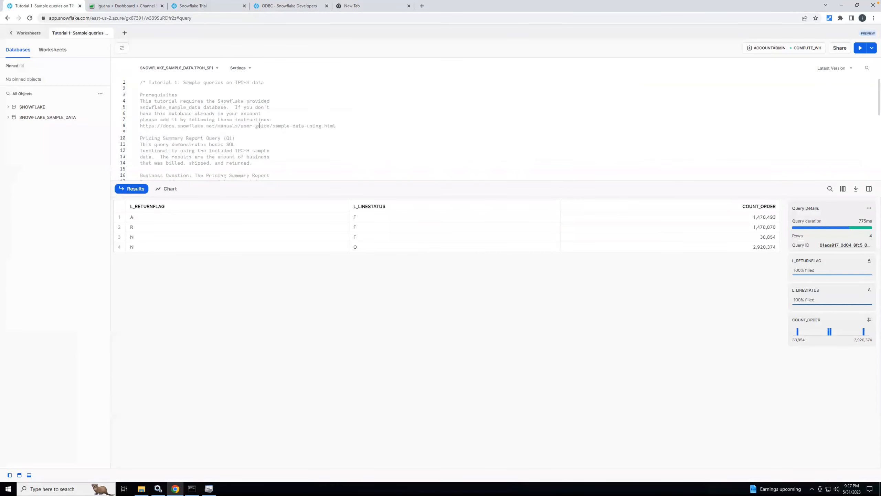
{"action": "scroll", "coordinate": [259, 126], "scroll_direction": "down", "scroll_amount": 6}
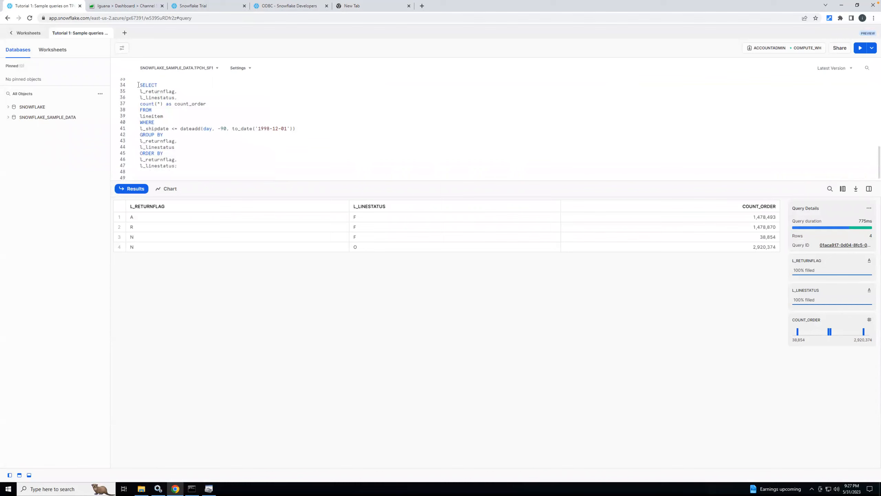
{"action": "left_click_drag", "start_coordinate": [182, 129], "coordinate": [179, 166]}
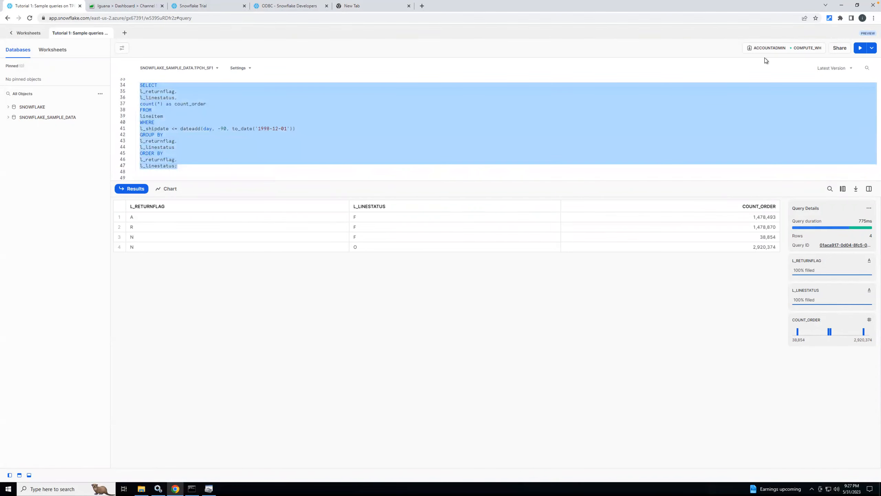
{"action": "left_click", "coordinate": [860, 49]}
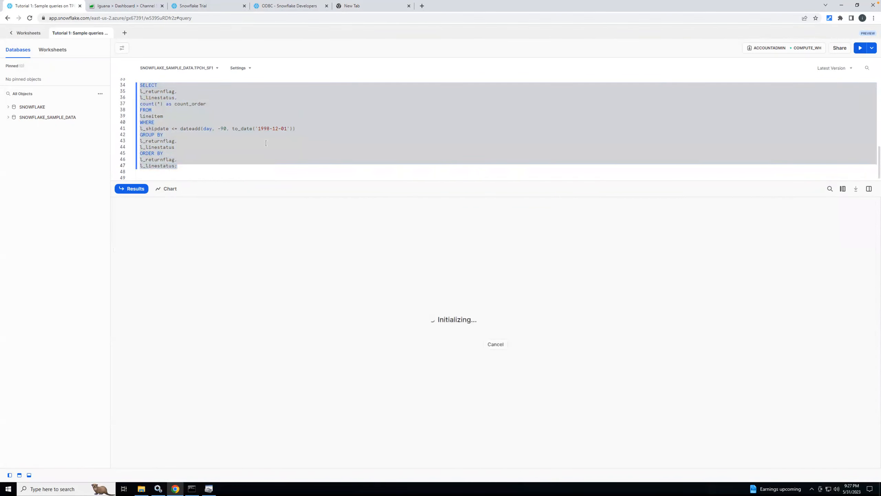
{"action": "left_click", "coordinate": [216, 68]}
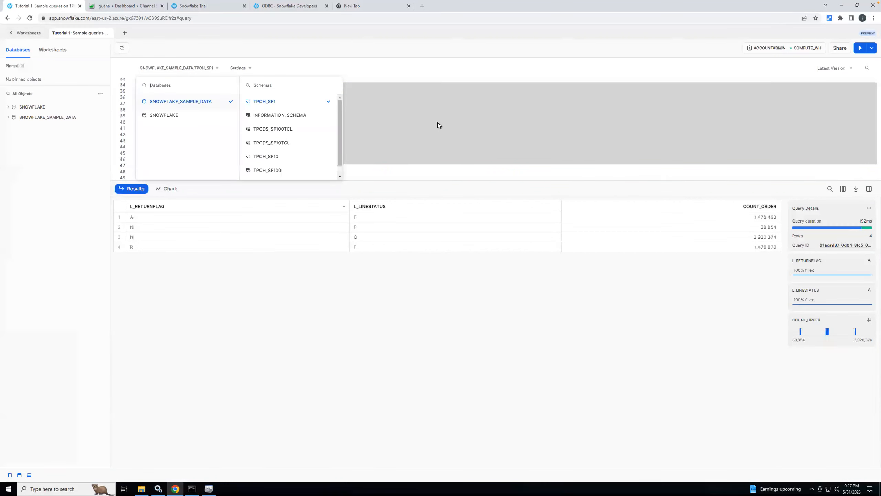
{"action": "left_click", "coordinate": [417, 105]}
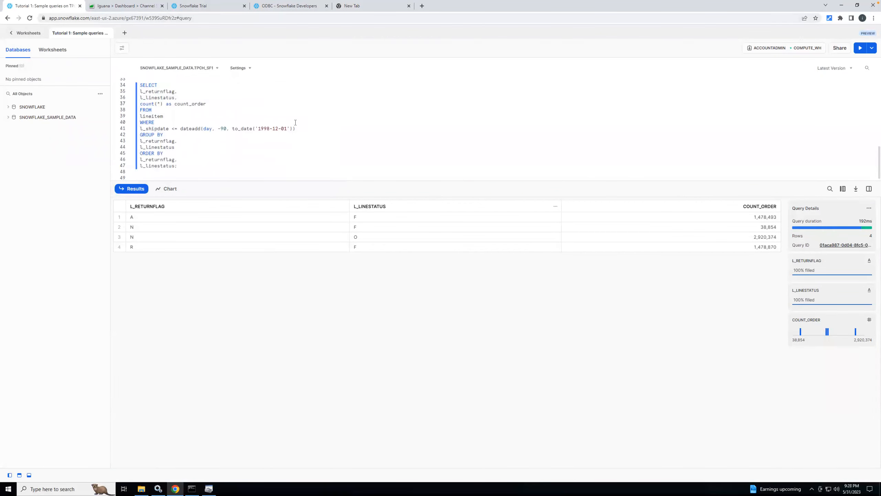
Step: Show the Snowflake ODBC download page and switch to the ODBC Data Source Administrator with its system data sources
{"action": "left_click", "coordinate": [293, 7]}
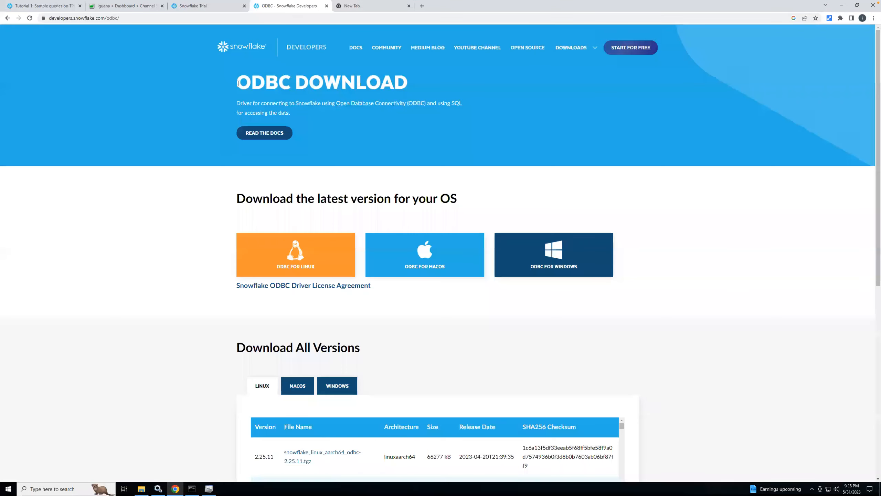
{"action": "left_click", "coordinate": [208, 488]}
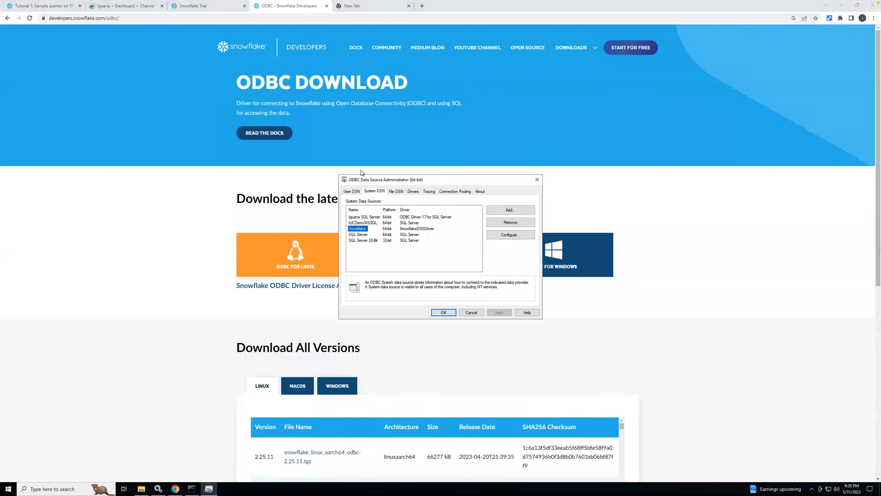
{"action": "left_click_drag", "start_coordinate": [381, 180], "coordinate": [351, 165]}
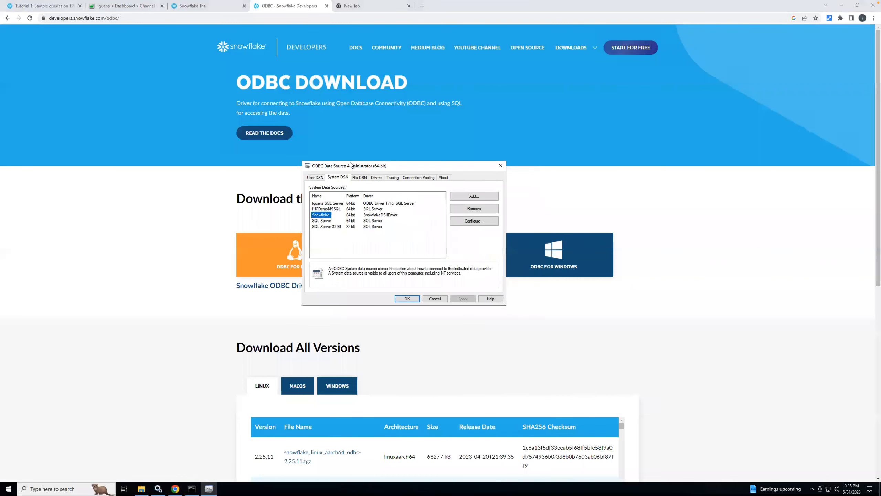
{"action": "left_click", "coordinate": [466, 195]}
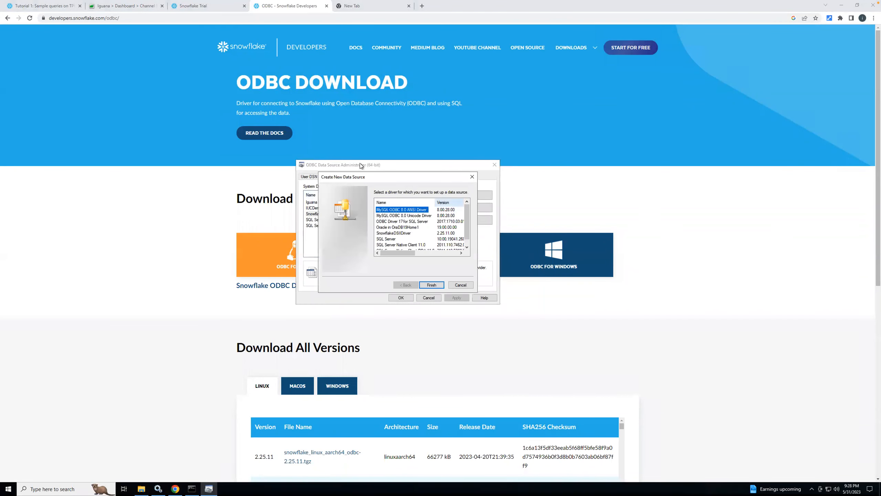
{"action": "left_click", "coordinate": [400, 233]}
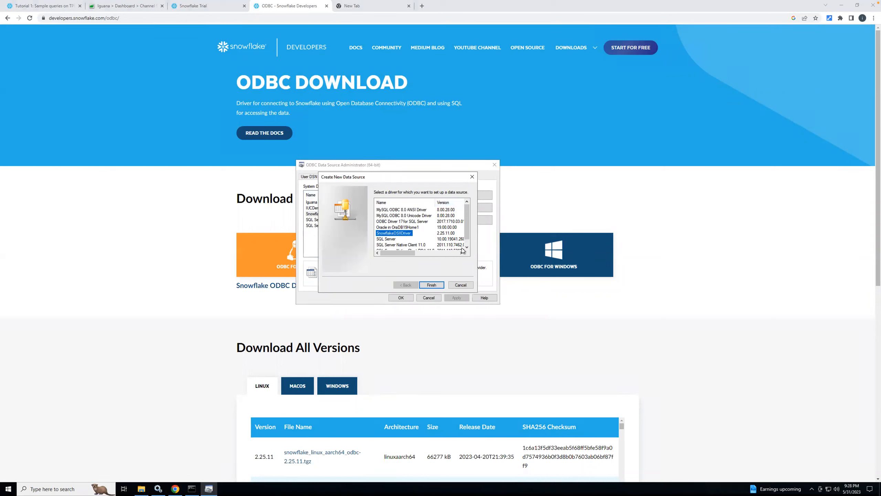
{"action": "left_click", "coordinate": [473, 177]}
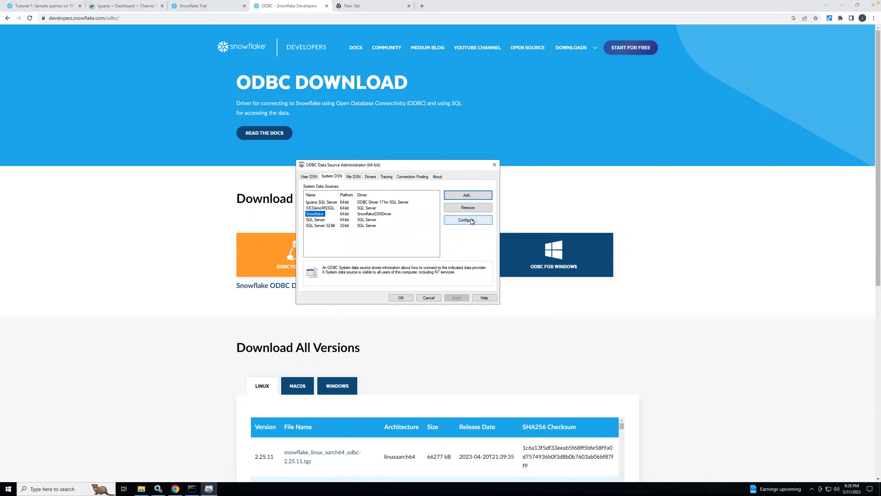
Step: Open the configuration of the Snowflake system data source and enter the account password
{"action": "left_click", "coordinate": [485, 219]}
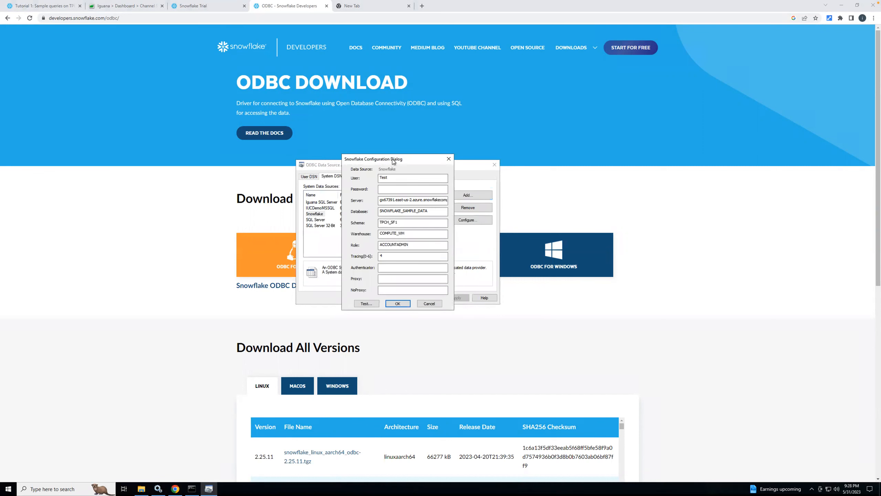
{"action": "left_click_drag", "start_coordinate": [392, 159], "coordinate": [385, 140]}
{"action": "left_click", "coordinate": [382, 173]}
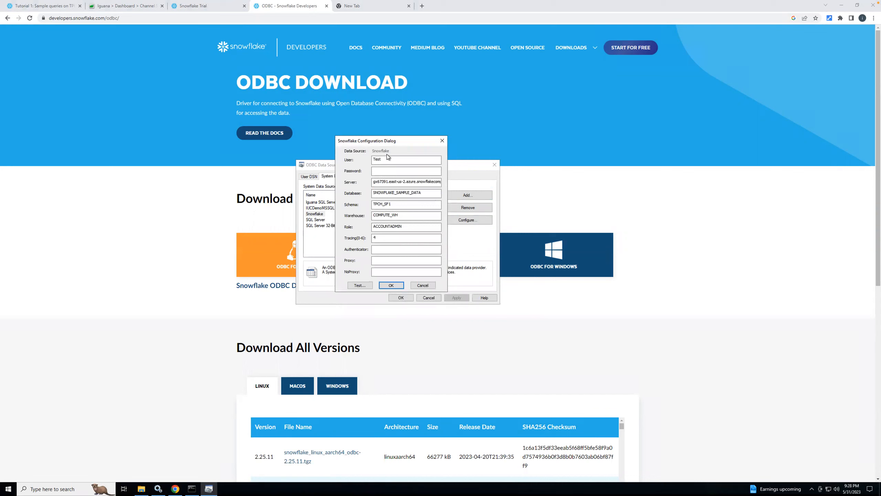
{"action": "left_click", "coordinate": [385, 170]}
Step: Review the server, database, schema, role and warehouse entries in the Snowflake data source configuration
{"action": "left_click", "coordinate": [382, 182]}
{"action": "left_click_drag", "start_coordinate": [396, 182], "coordinate": [448, 183]}
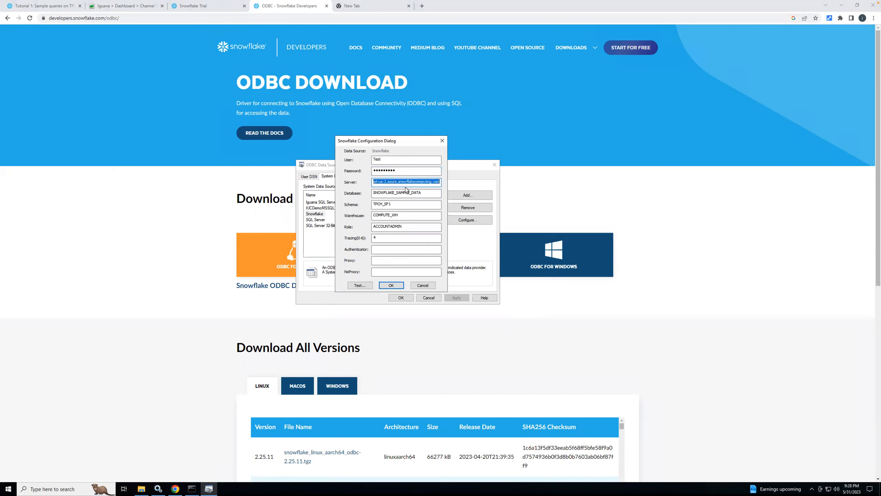
{"action": "left_click", "coordinate": [420, 192]}
{"action": "left_click_drag", "start_coordinate": [381, 192], "coordinate": [370, 226]}
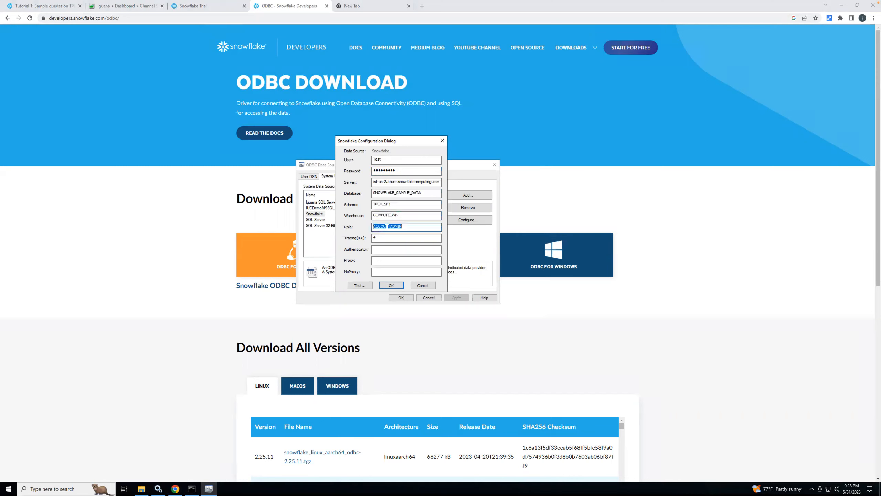
{"action": "left_click", "coordinate": [389, 236]}
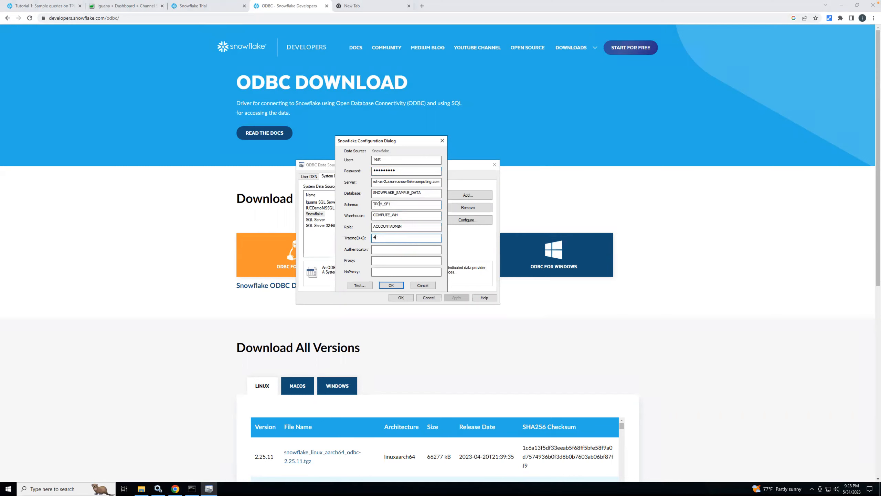
{"action": "left_click", "coordinate": [374, 216]}
{"action": "left_click_drag", "start_coordinate": [375, 216], "coordinate": [400, 215]}
Step: Look up the COMPUTE_WH warehouse in Snowflake's warehouse administration and check its available actions
{"action": "left_click", "coordinate": [37, 8]}
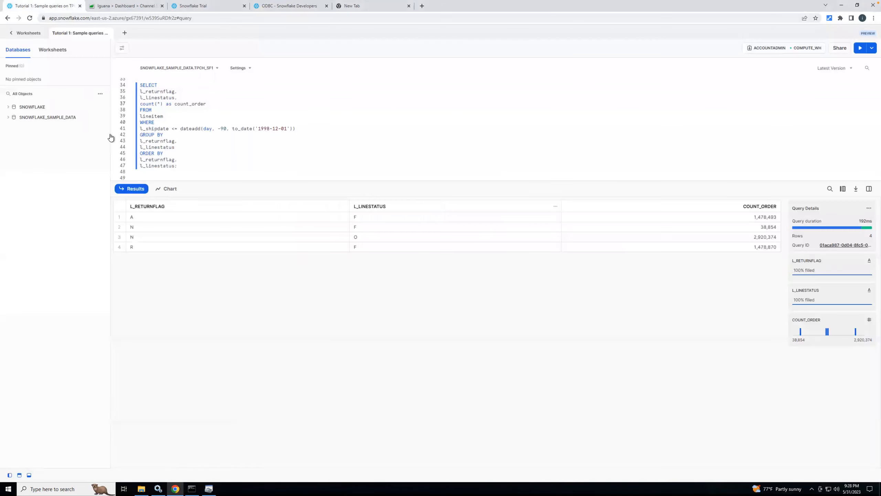
{"action": "left_click", "coordinate": [21, 33]}
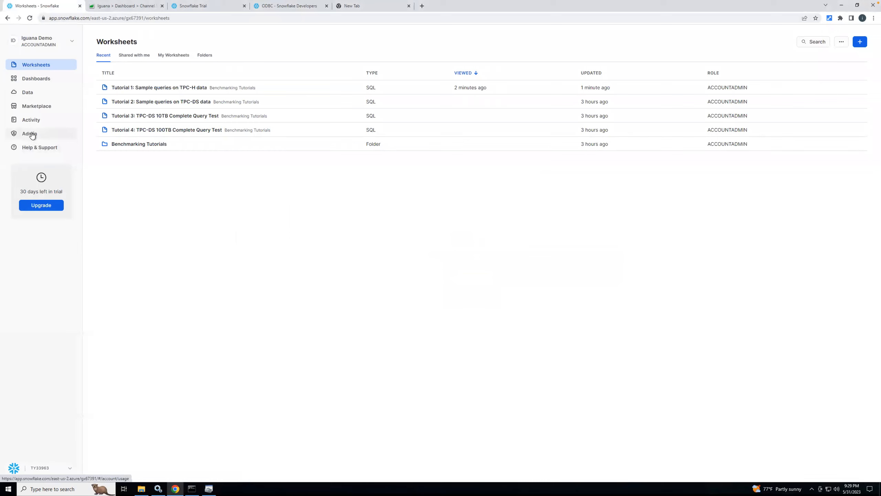
{"action": "left_click", "coordinate": [32, 135]}
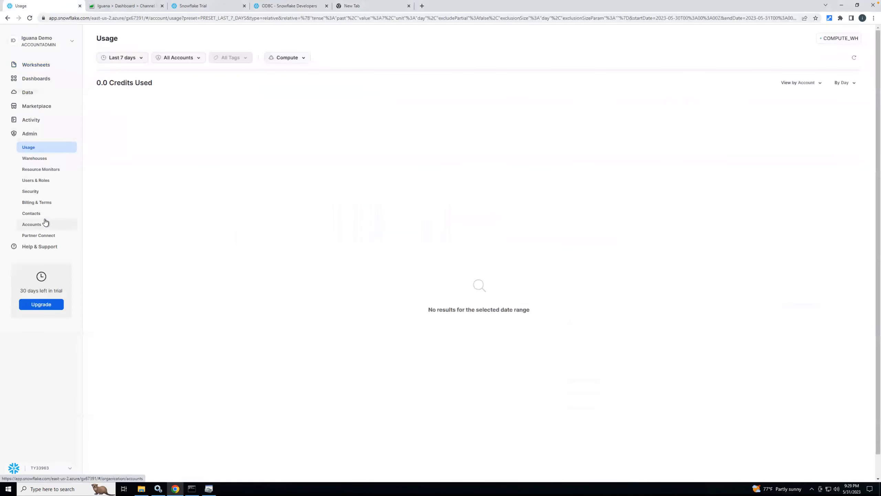
{"action": "left_click", "coordinate": [35, 158]}
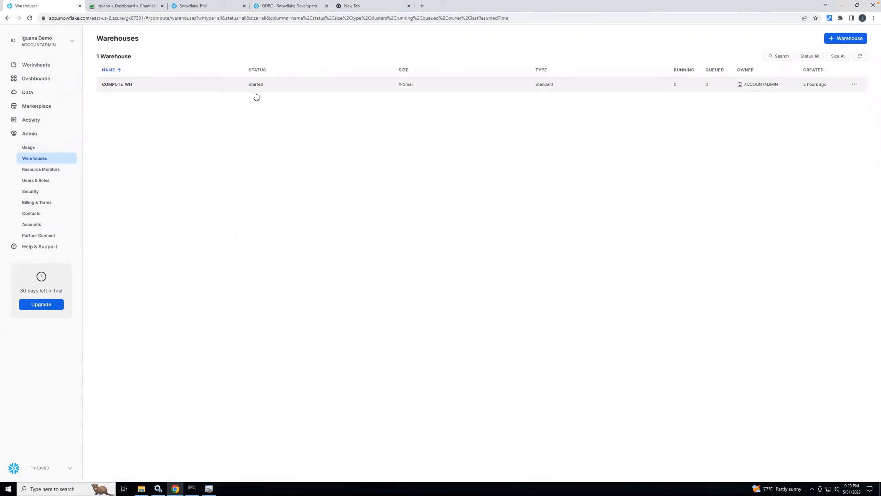
{"action": "left_click", "coordinate": [855, 84]}
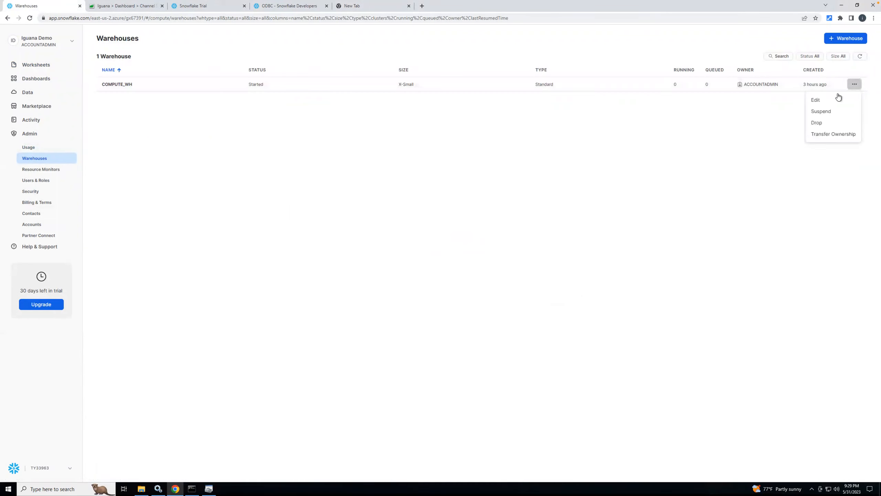
{"action": "left_click", "coordinate": [400, 163]}
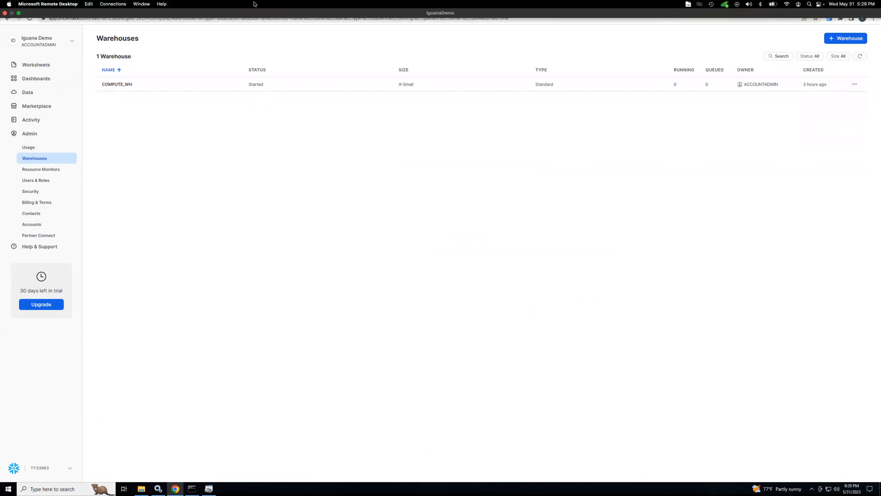
Step: Return to the ODBC configuration, test the Snowflake connection, then clear the password and close the configuration
{"action": "left_click", "coordinate": [208, 488]}
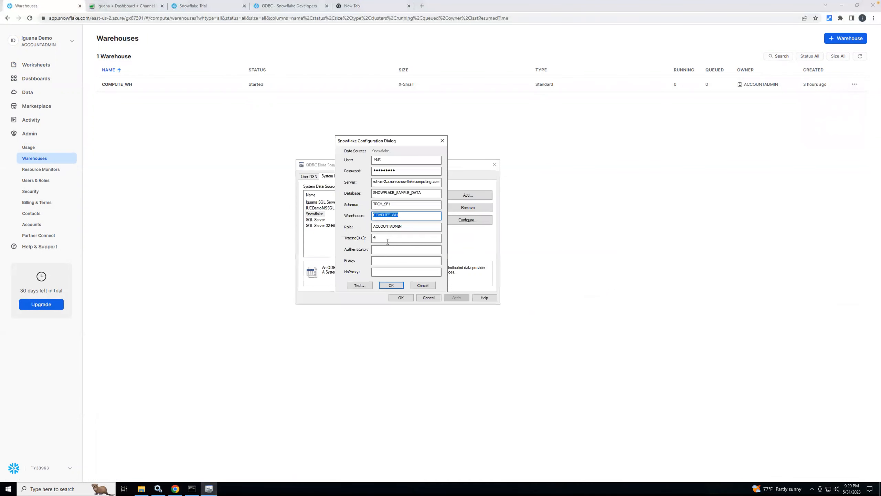
{"action": "left_click", "coordinate": [360, 286]}
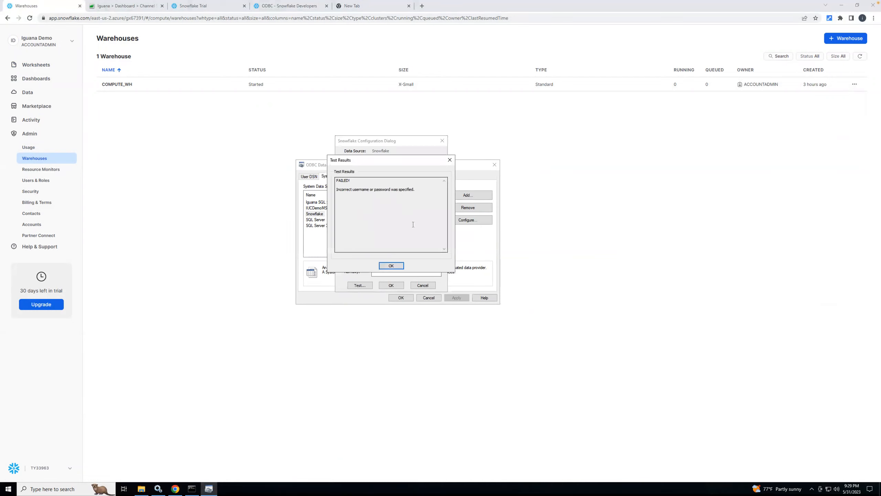
{"action": "left_click", "coordinate": [392, 266]}
{"action": "left_click", "coordinate": [401, 170]}
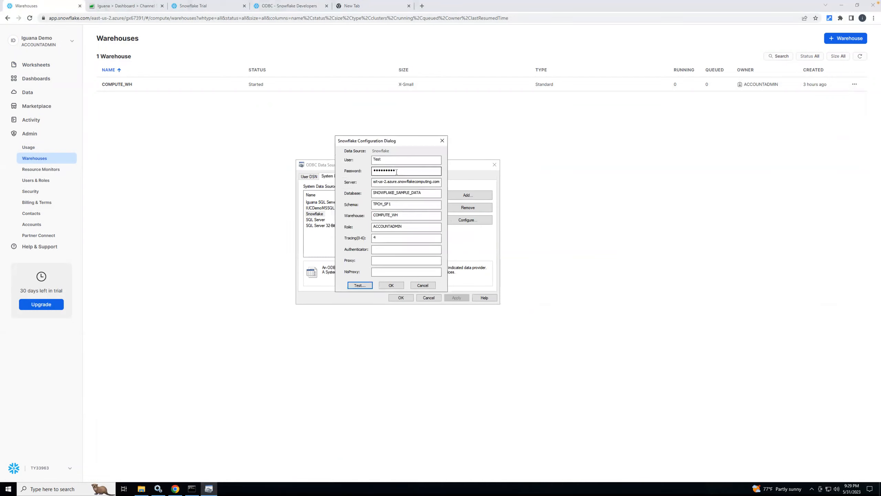
{"action": "double_click", "coordinate": [400, 170]}
{"action": "key", "text": "BackSpace"}
{"action": "left_click", "coordinate": [392, 286]}
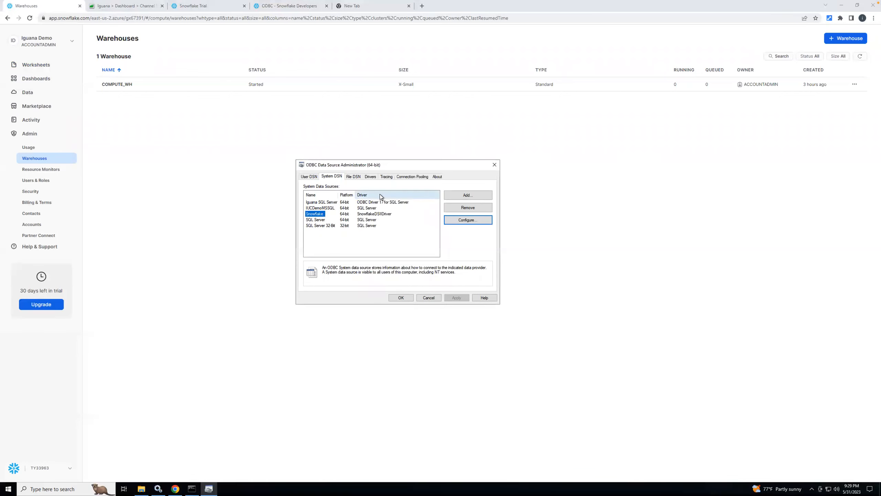
Step: Reopen the Snowflake data source configuration, enter the account password, test the connection and save the configuration
{"action": "left_click", "coordinate": [469, 222]}
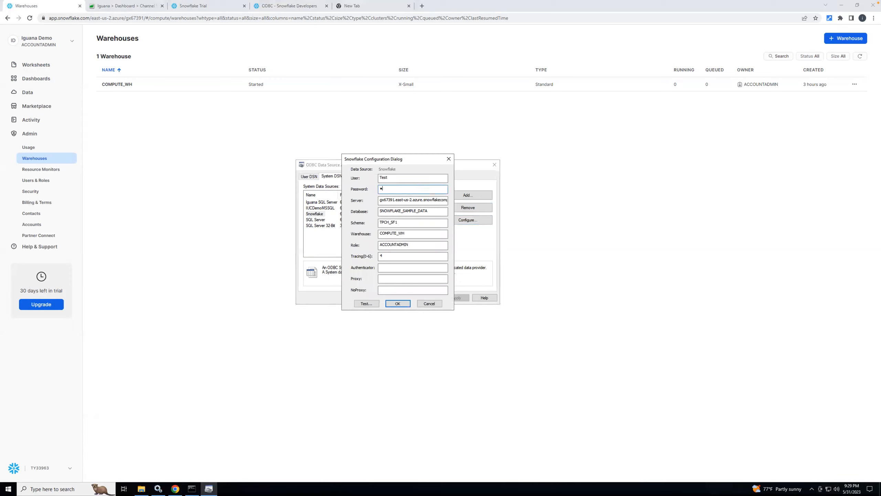
{"action": "type", "text": "•••••••••••"}
{"action": "left_click", "coordinate": [367, 304]}
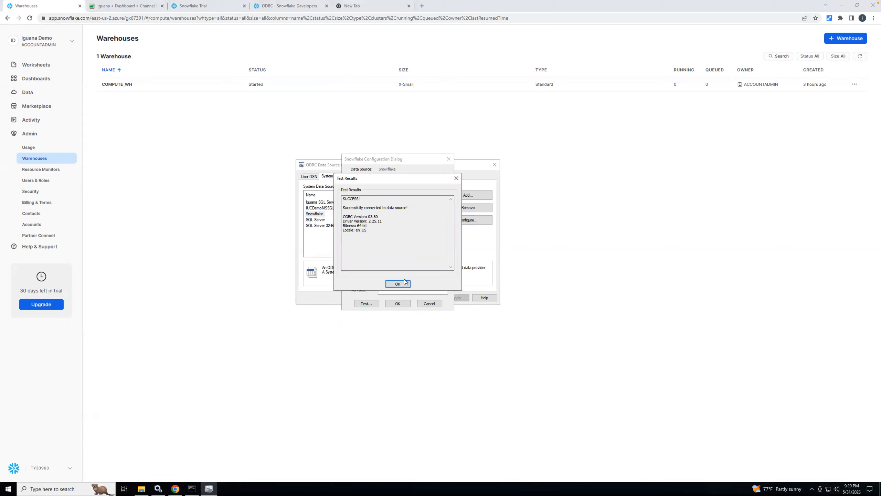
{"action": "left_click", "coordinate": [396, 285]}
{"action": "left_click", "coordinate": [402, 304]}
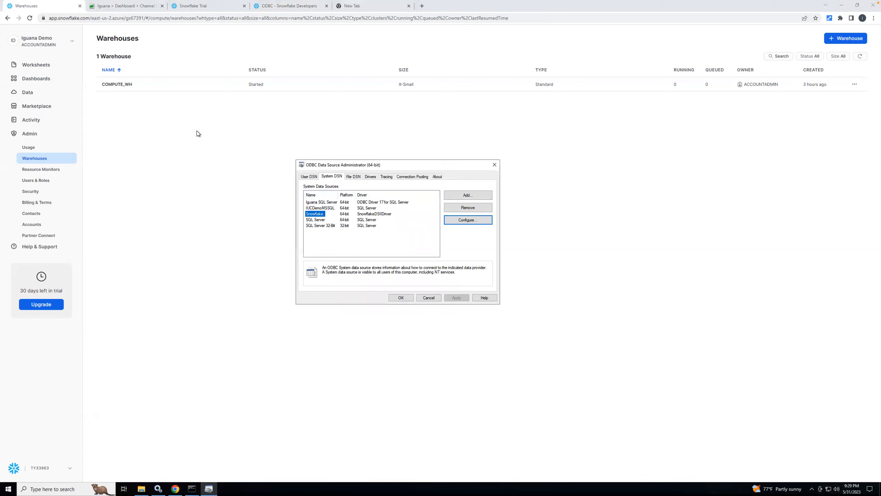
Step: Switch to the Iguana Translator script of the Snowflake Demo channel and log back in to the expired session
{"action": "left_click", "coordinate": [145, 112]}
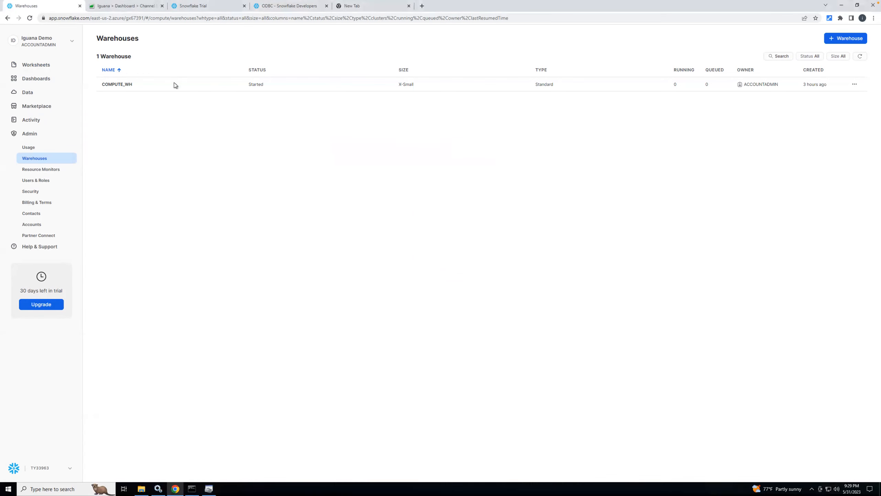
{"action": "left_click", "coordinate": [129, 8]}
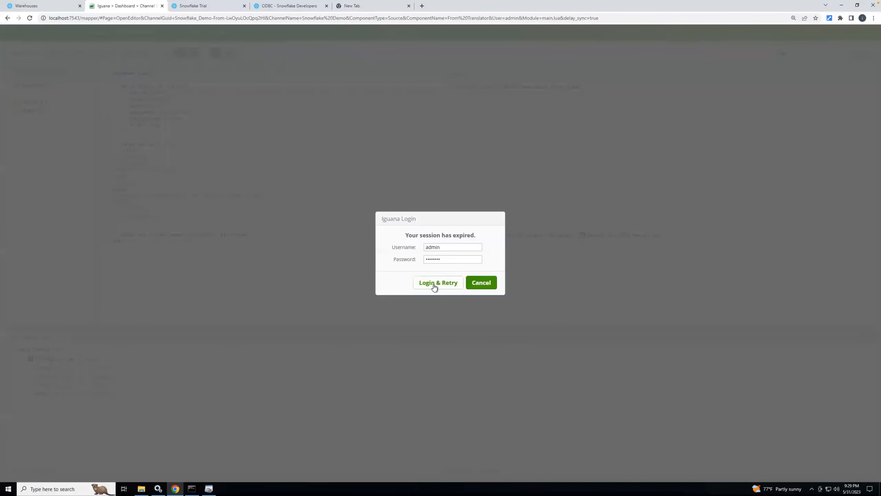
{"action": "left_click", "coordinate": [437, 282]}
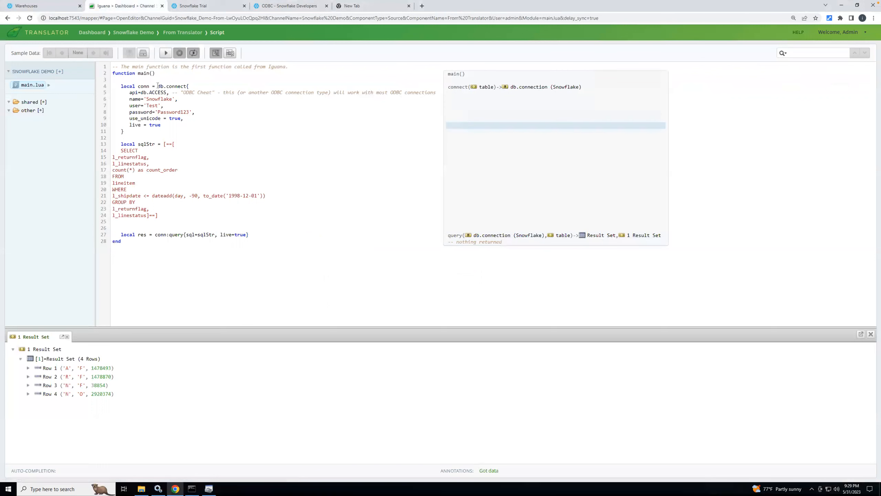
Step: Examine the db.connect call in main.lua, especially the db.ACCESS API setting and its ODBC comment
{"action": "left_click", "coordinate": [182, 87]}
{"action": "left_click", "coordinate": [191, 101]}
{"action": "left_click_drag", "start_coordinate": [141, 92], "coordinate": [168, 92]}
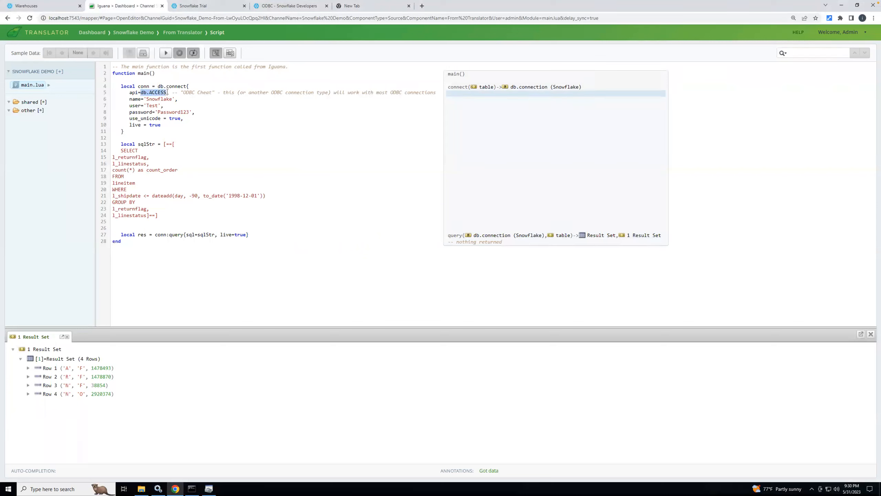
{"action": "left_click", "coordinate": [150, 92]}
{"action": "double_click", "coordinate": [157, 92]}
{"action": "left_click", "coordinate": [203, 97]}
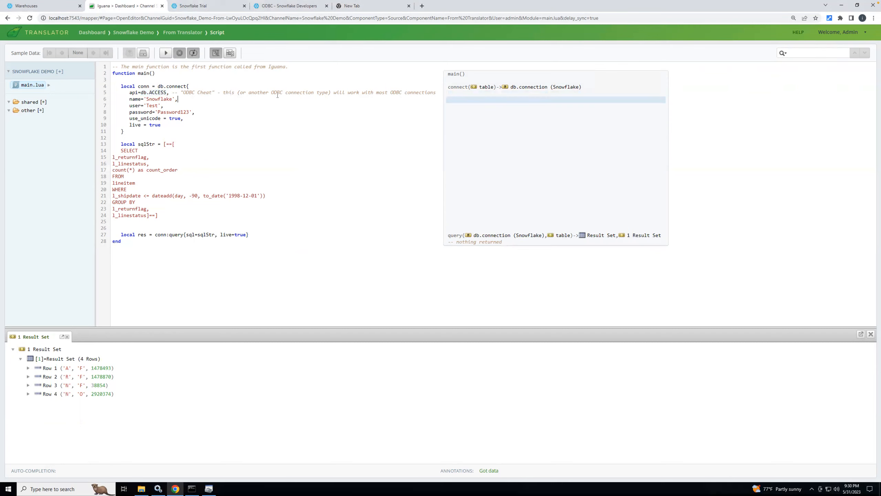
{"action": "left_click", "coordinate": [390, 93]}
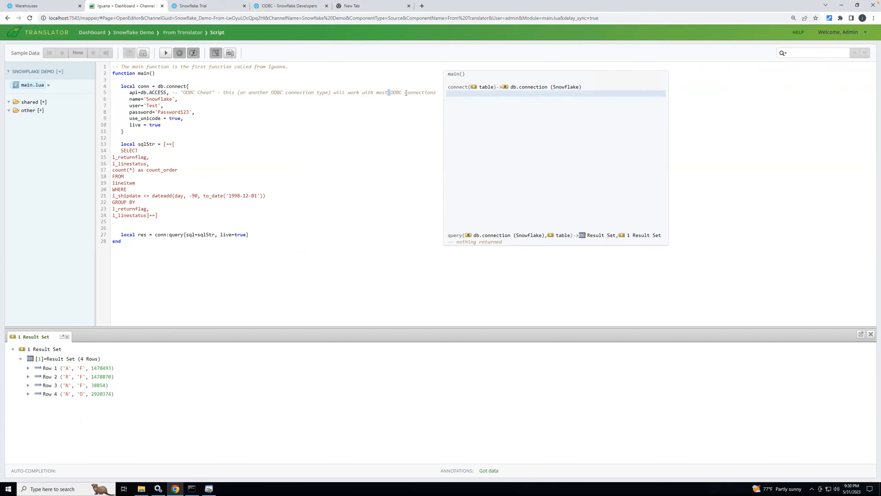
{"action": "double_click", "coordinate": [161, 92]}
{"action": "left_click", "coordinate": [203, 100]}
{"action": "double_click", "coordinate": [159, 93]}
Step: Check the data source name, user, password and remaining connection parameters in the db.connect call
{"action": "double_click", "coordinate": [158, 99]}
{"action": "double_click", "coordinate": [157, 105]}
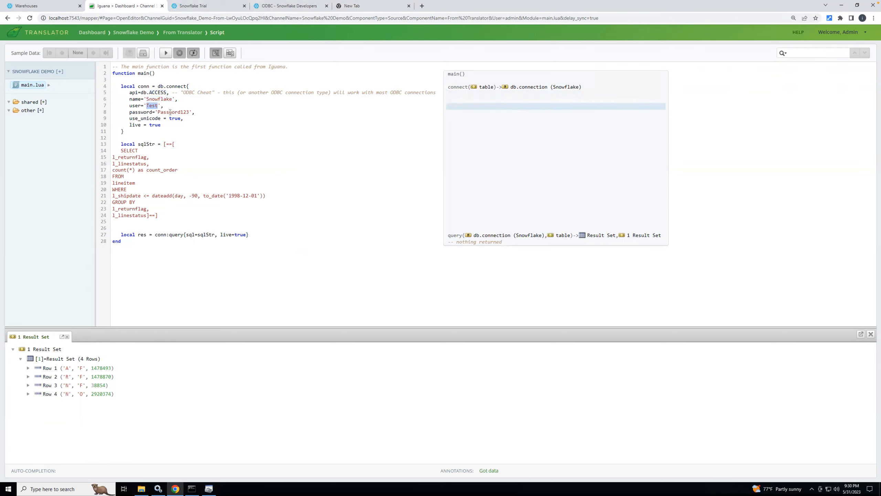
{"action": "double_click", "coordinate": [170, 112]}
{"action": "left_click", "coordinate": [199, 112]}
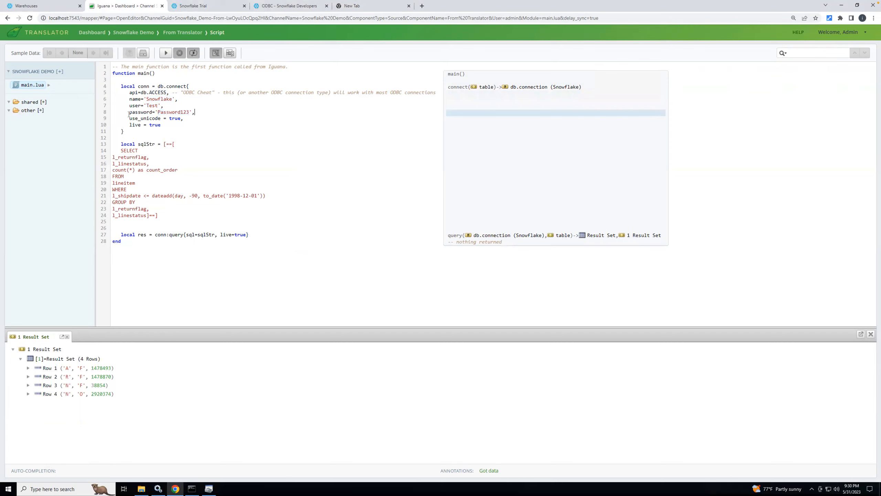
{"action": "left_click", "coordinate": [139, 131]}
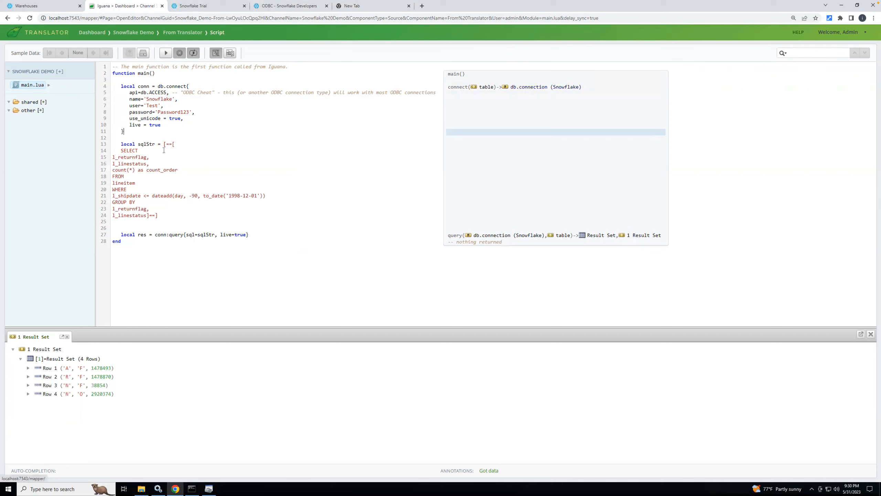
Step: Review the SQL query assigned to sqlStr and inspect the fields of row 4 in the result set
{"action": "left_click", "coordinate": [122, 150]}
{"action": "left_click_drag", "start_coordinate": [133, 163], "coordinate": [149, 215]}
{"action": "left_click", "coordinate": [256, 203]}
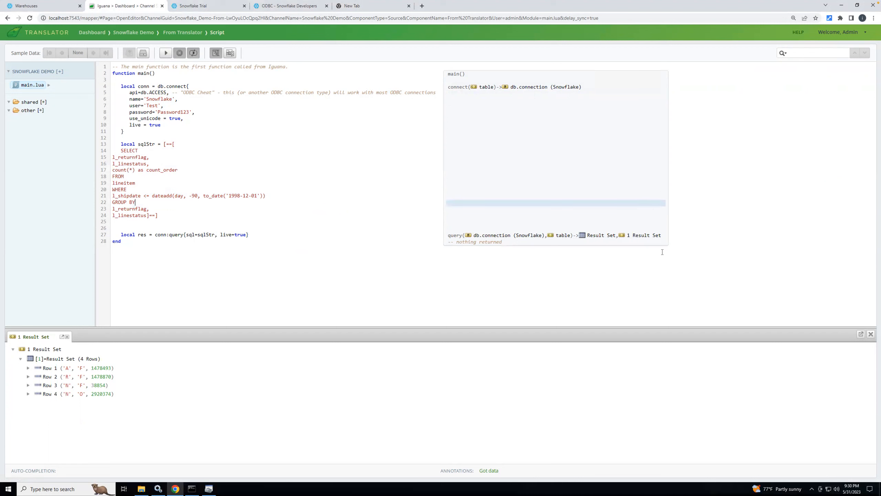
{"action": "left_click", "coordinate": [105, 395]}
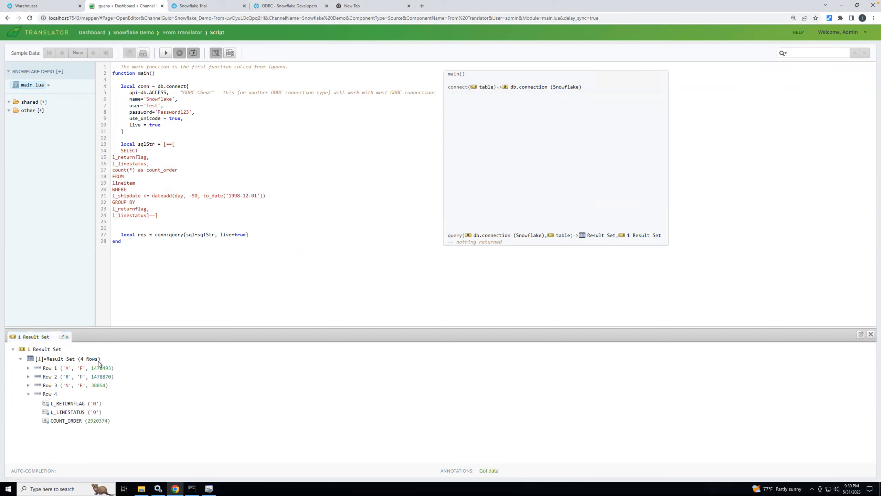
{"action": "left_click", "coordinate": [29, 394]}
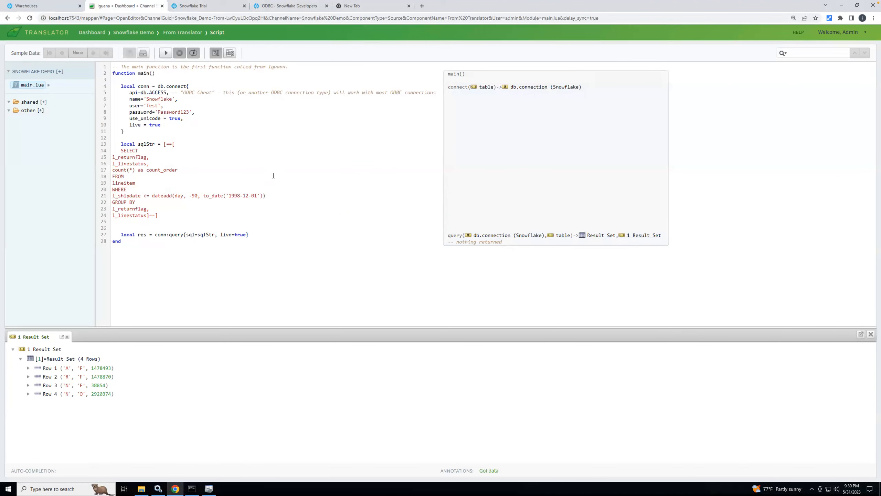